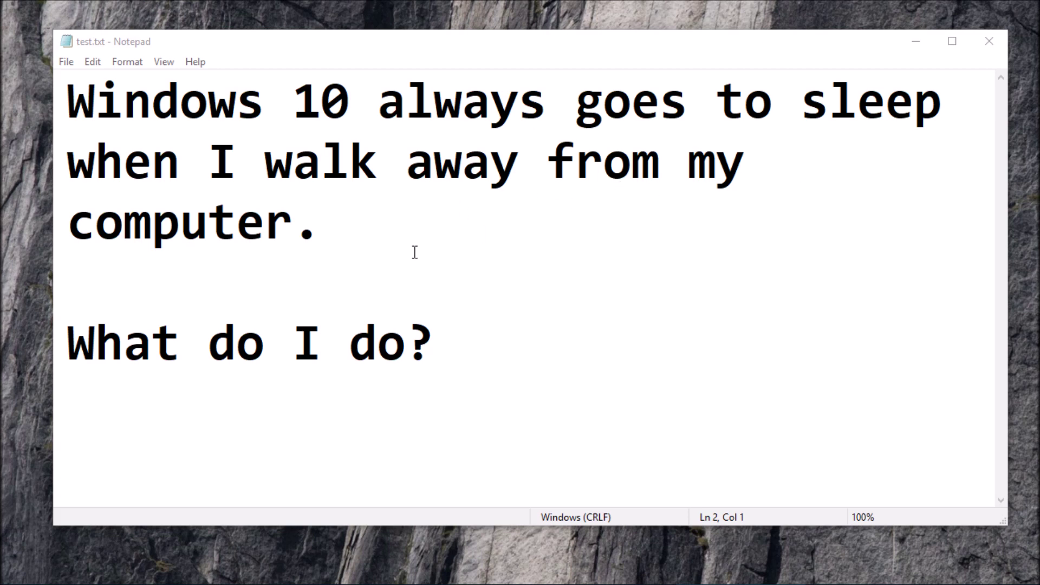
Search the Start menu for 'regedit' so Registry Editor shows as the best match.
key("ctrl+End")
mouse_move(20, 575)
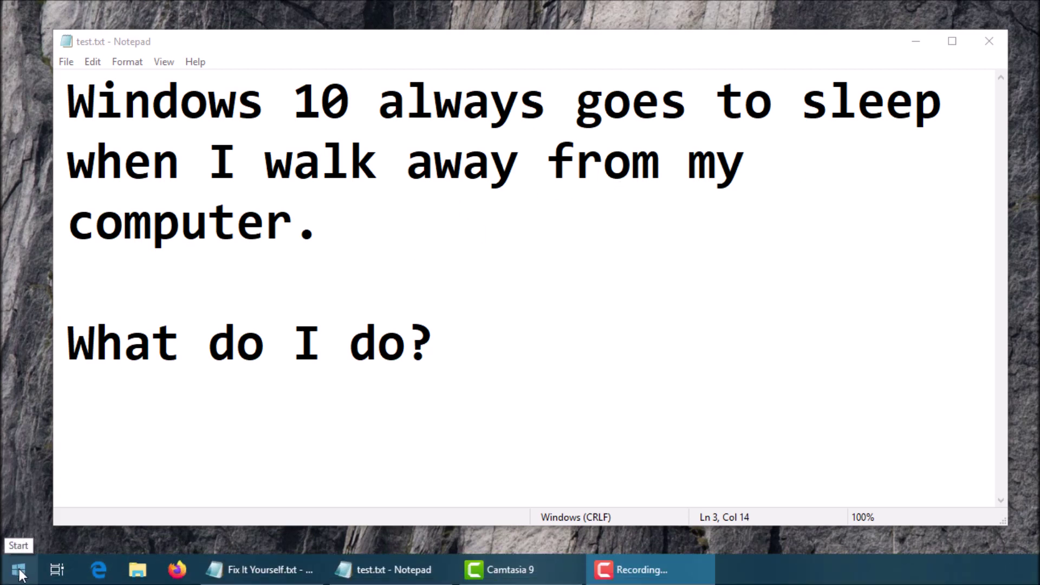
left_click(20, 574)
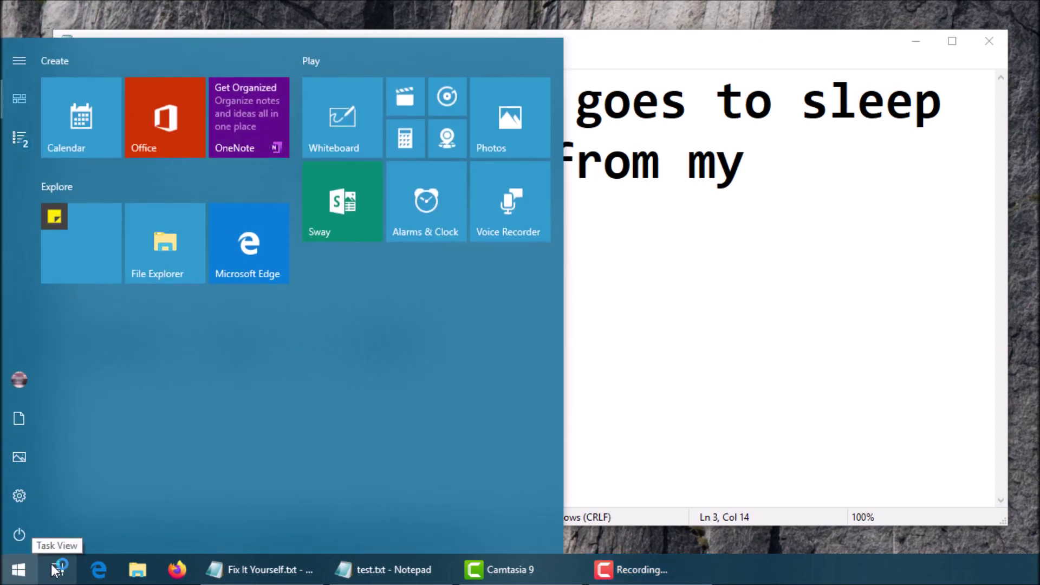
type("regedit")
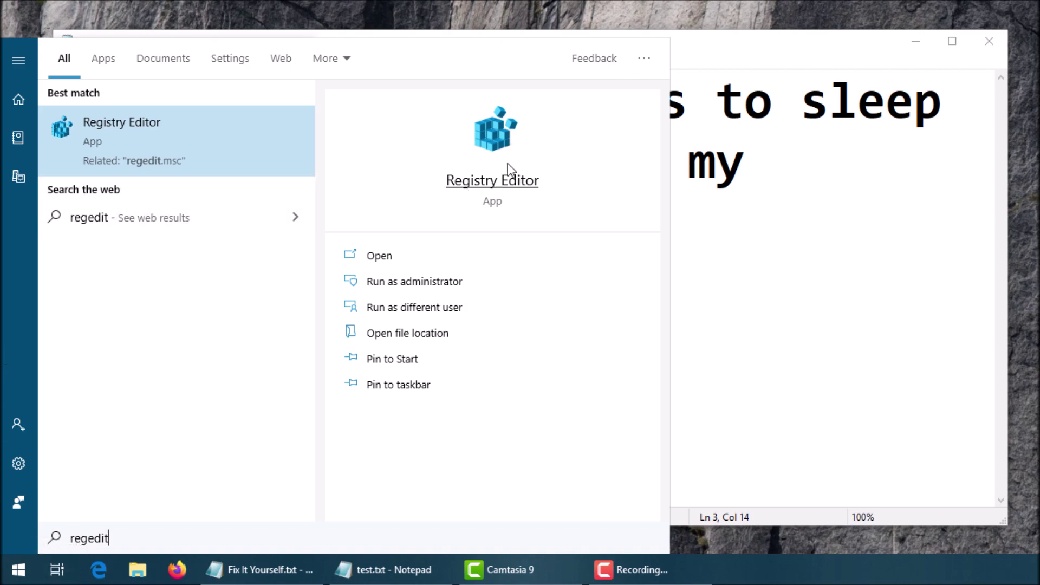
Run Registry Editor as administrator and expand HKLM\SYSTEM\CurrentControlSet\Control\Power\PowerSettings.
left_click(421, 280)
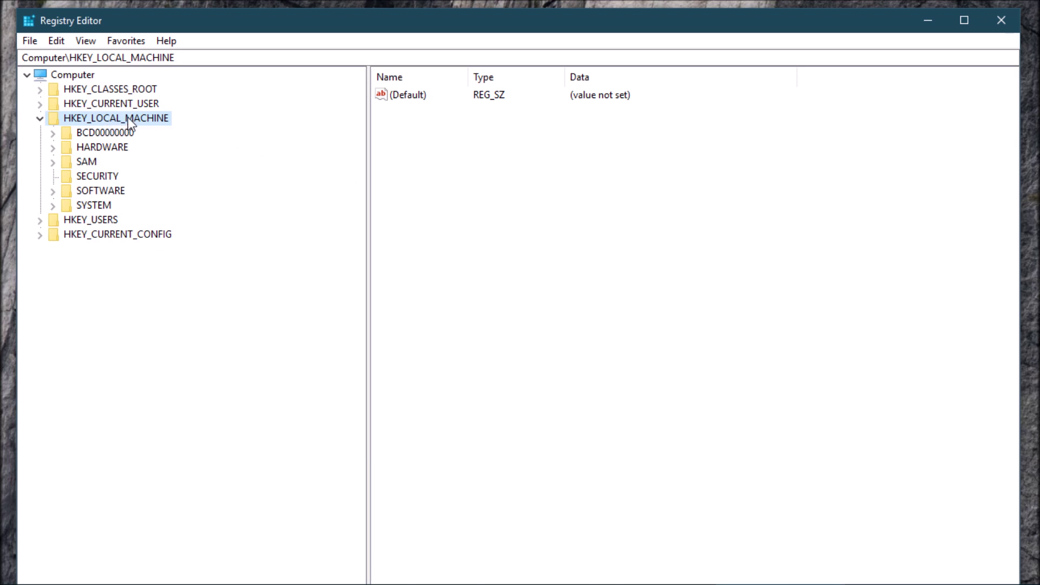
left_click(51, 206)
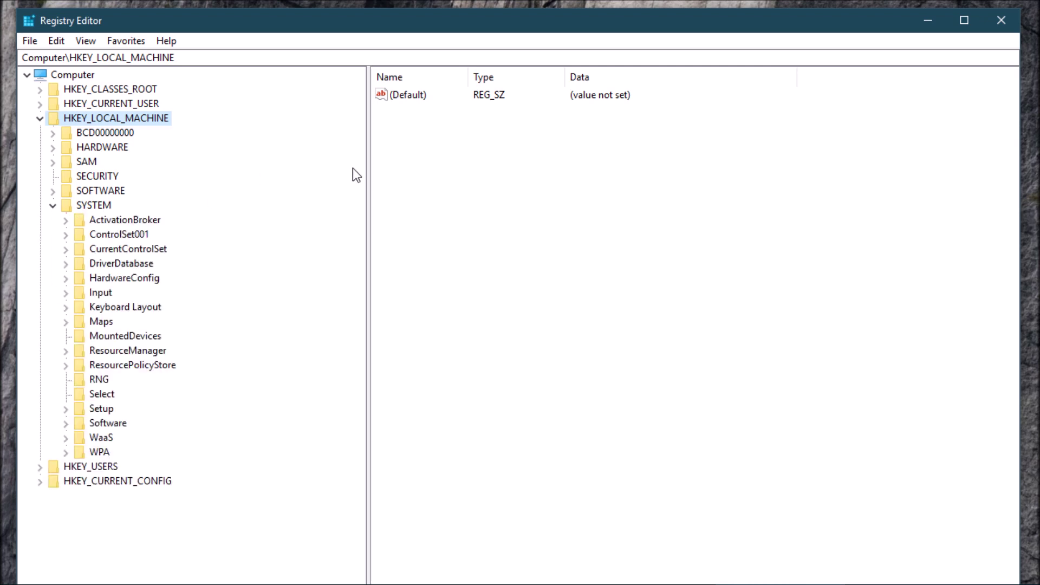
left_click(66, 250)
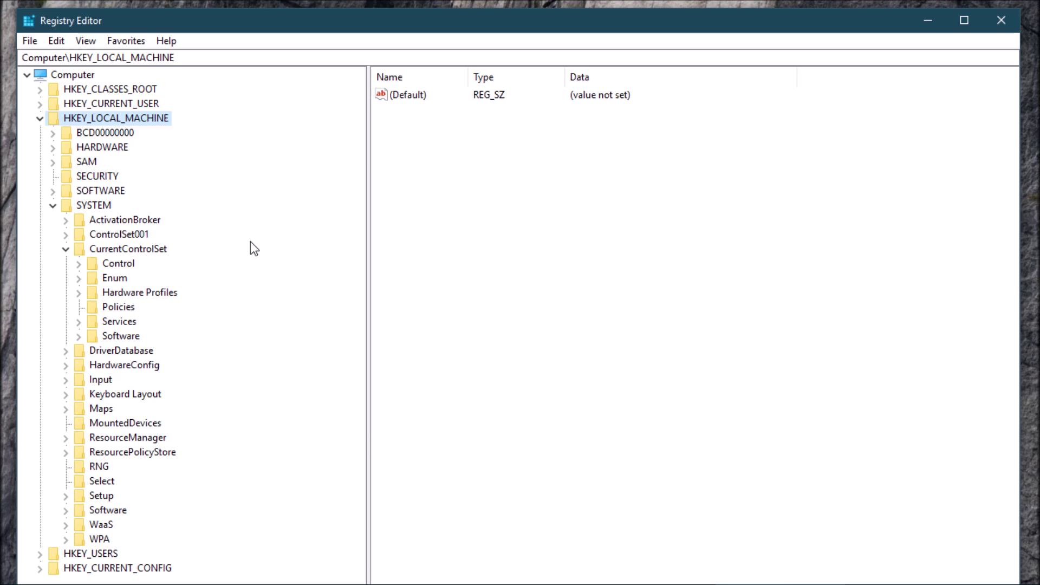
left_click(80, 265)
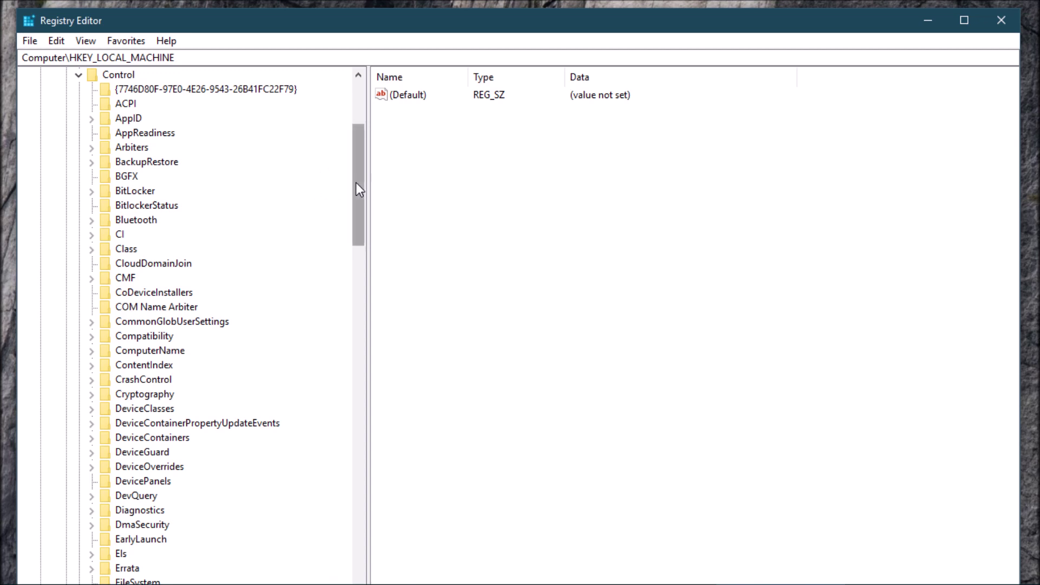
left_click_drag(356, 185, 369, 388)
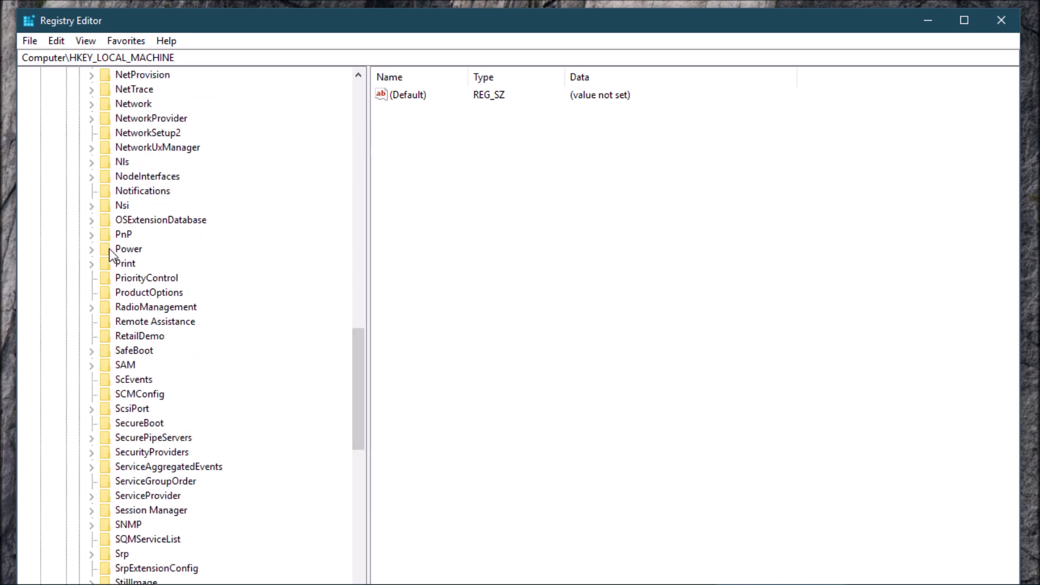
left_click(91, 250)
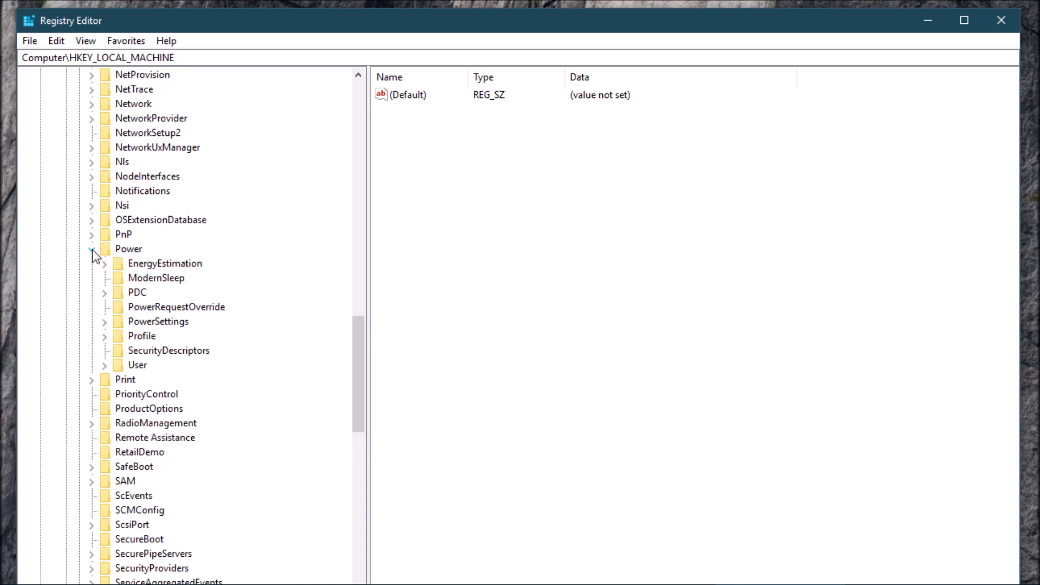
left_click(169, 323)
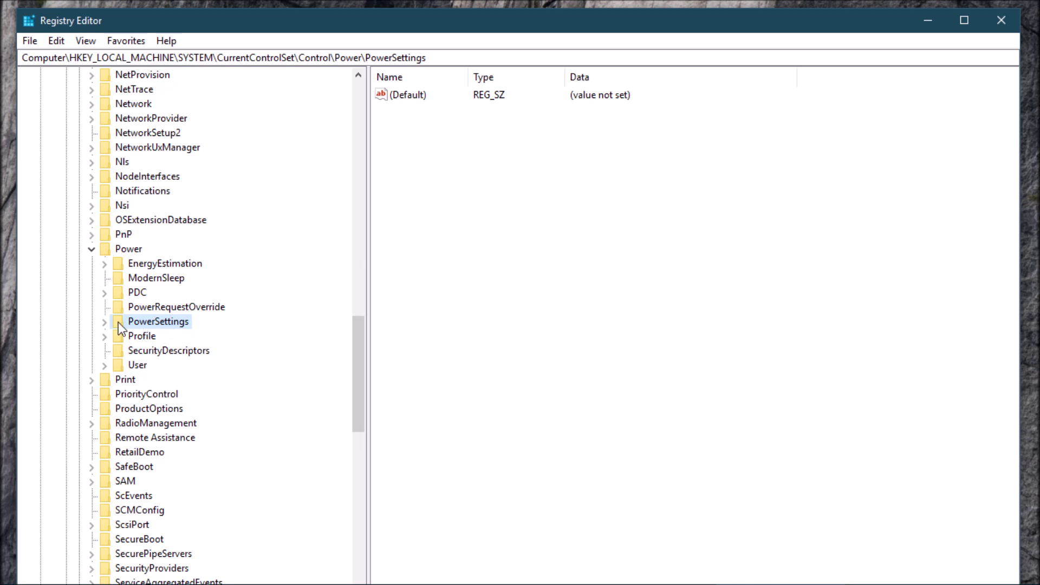
left_click(106, 323)
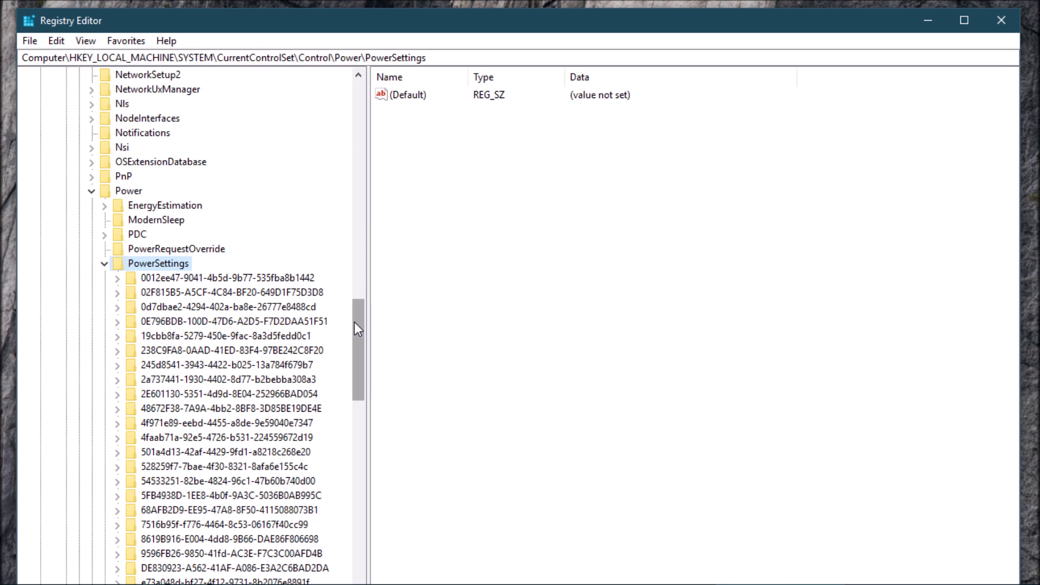
left_click_drag(353, 323, 362, 342)
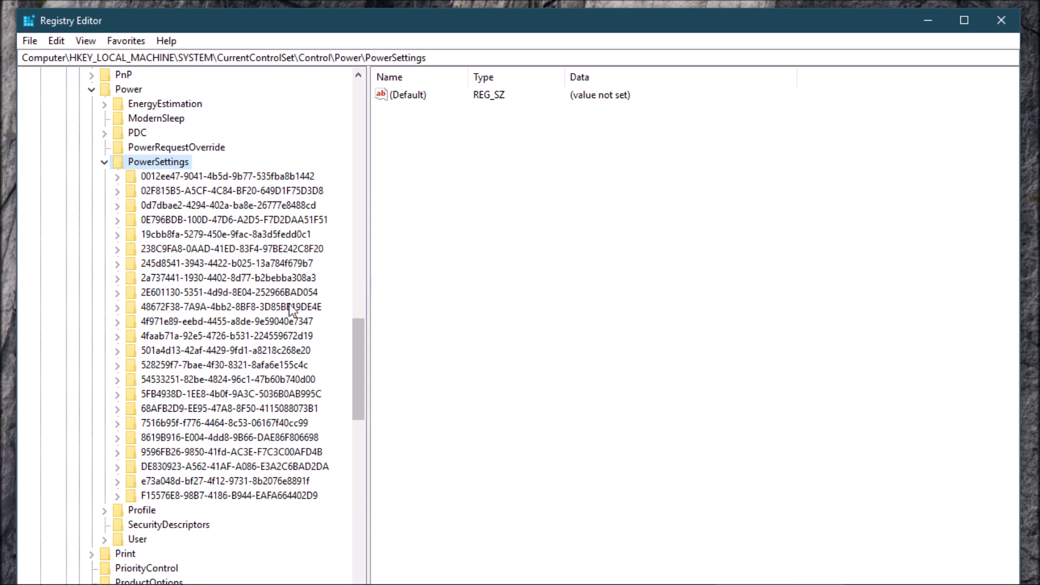
Set the Attributes DWORD of 238C9FA8-...\7bc4a2f9-d8fc-4469-b07b-33eb785aaca0 to 2.
left_click(158, 249)
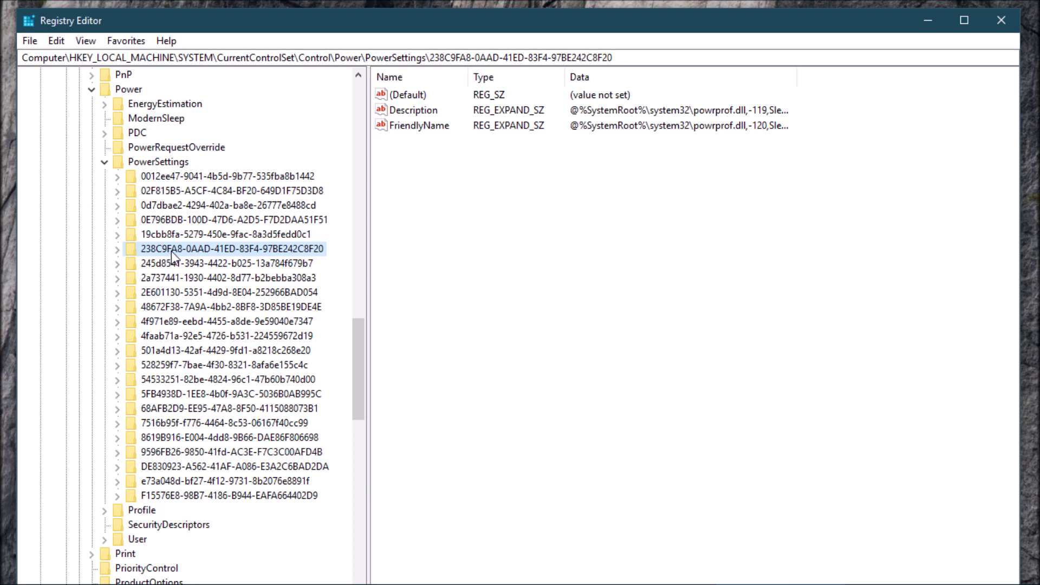
double_click(238, 252)
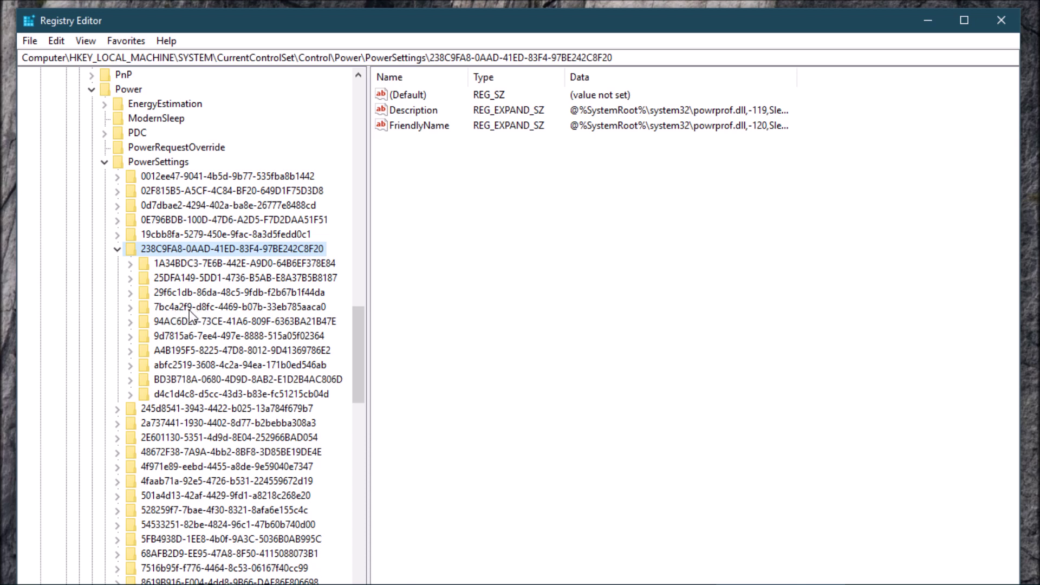
left_click(210, 307)
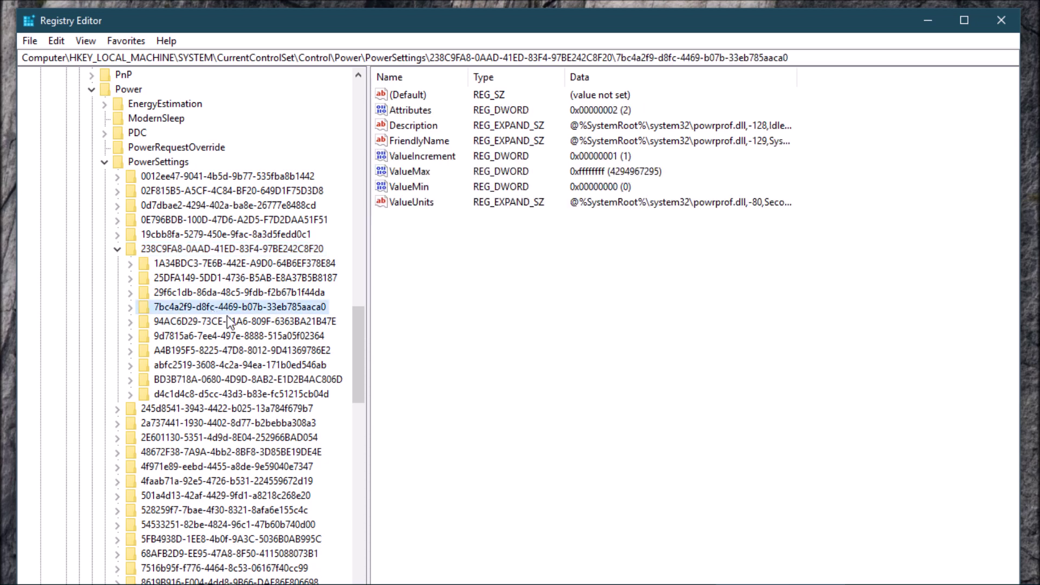
double_click(413, 112)
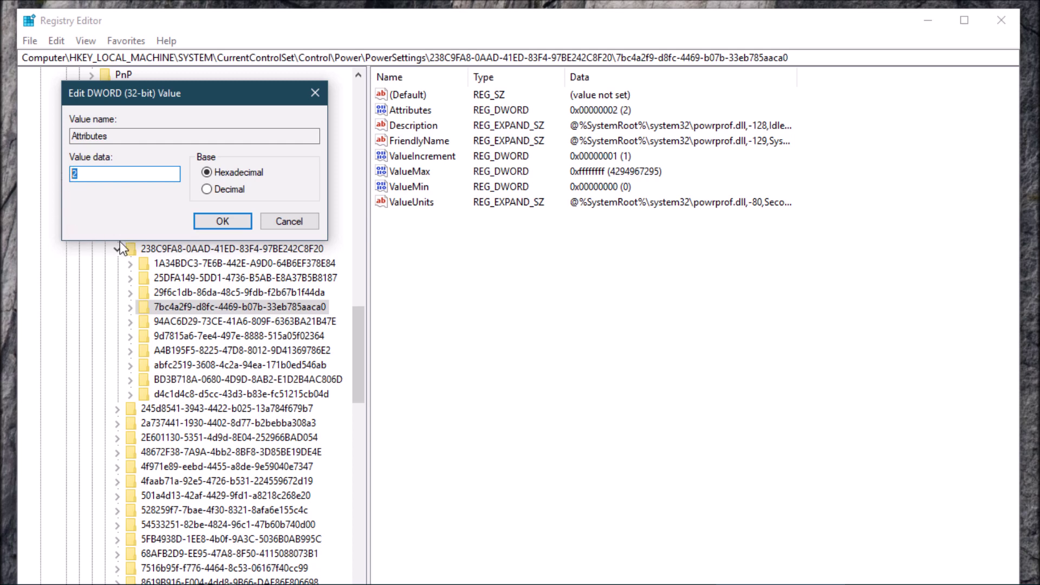
type("2")
left_click(231, 220)
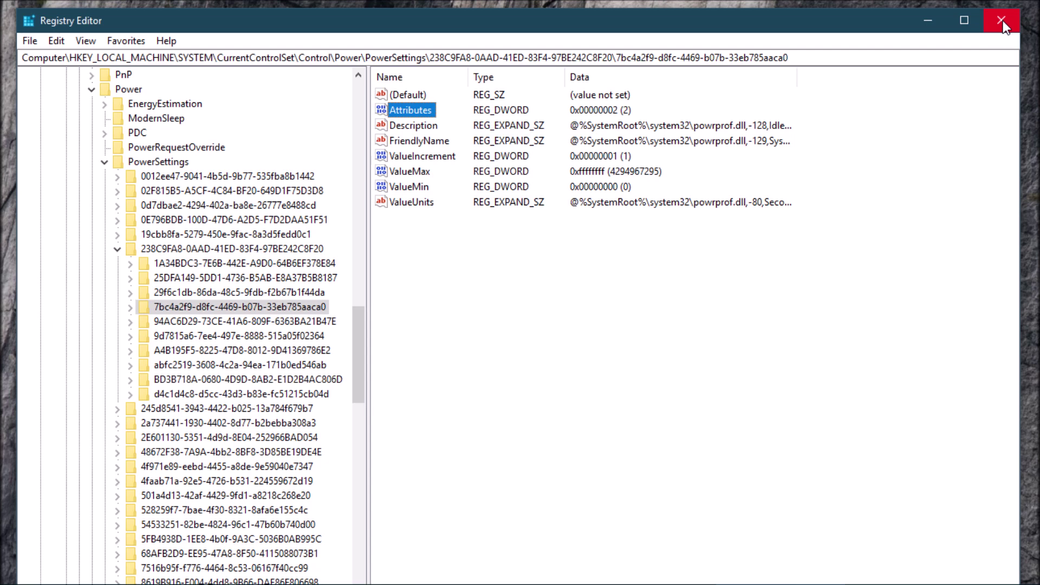
Go to Settings > System > Power & sleep and open Control Panel's Power Options.
mouse_move(20, 582)
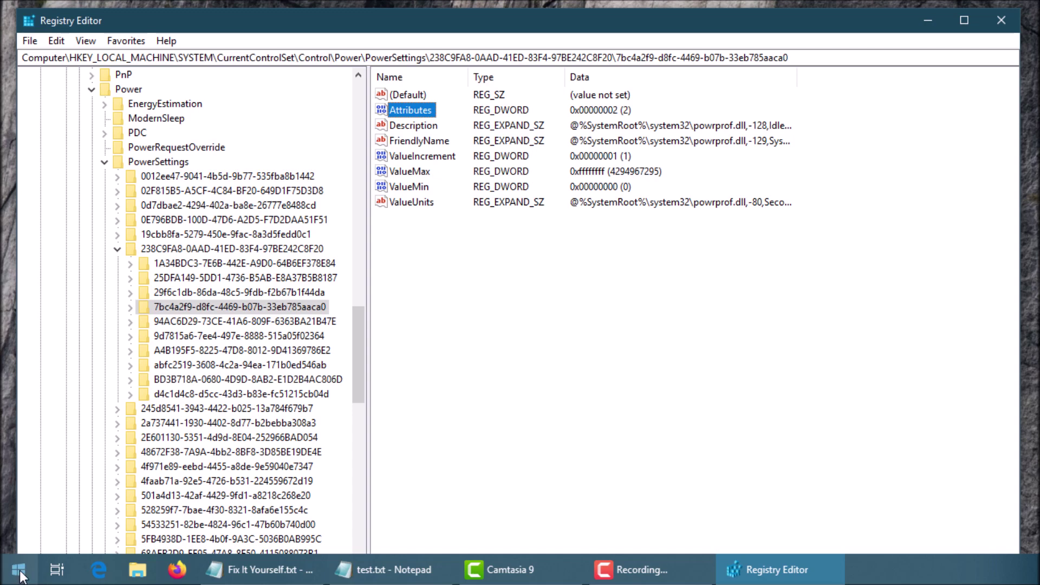
left_click(19, 573)
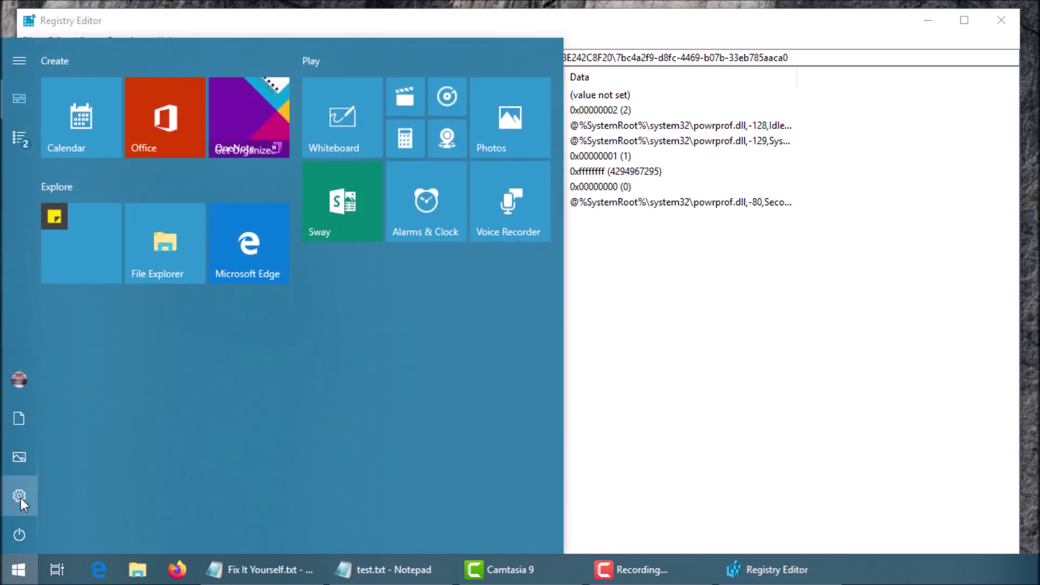
left_click(20, 497)
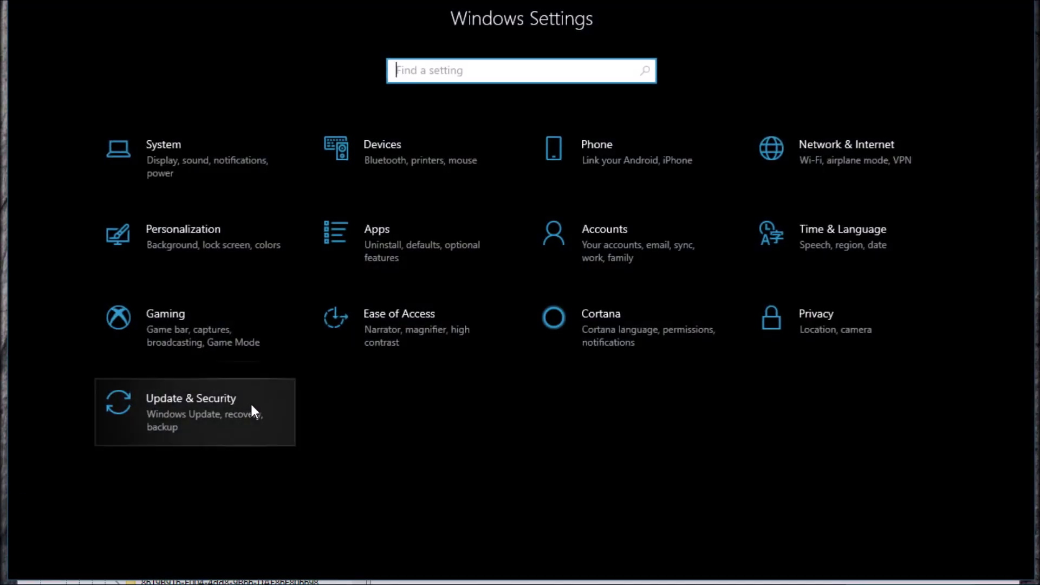
left_click(208, 160)
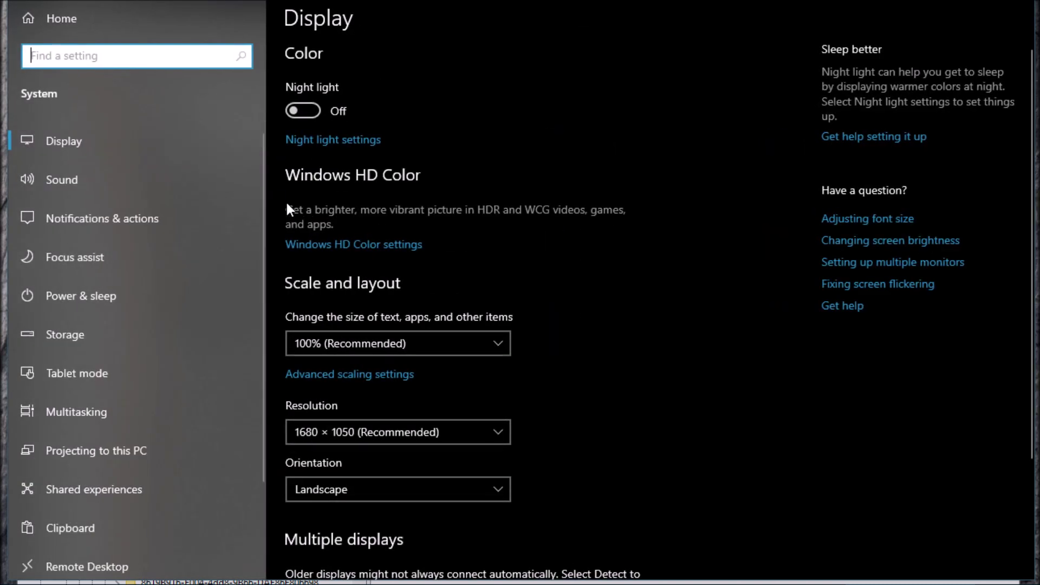
left_click(100, 297)
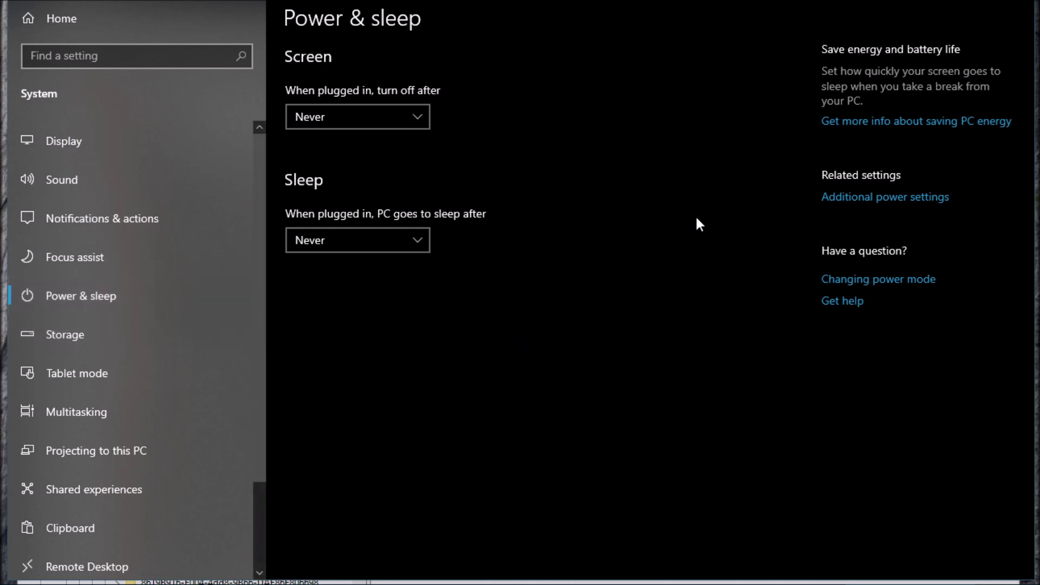
left_click(888, 196)
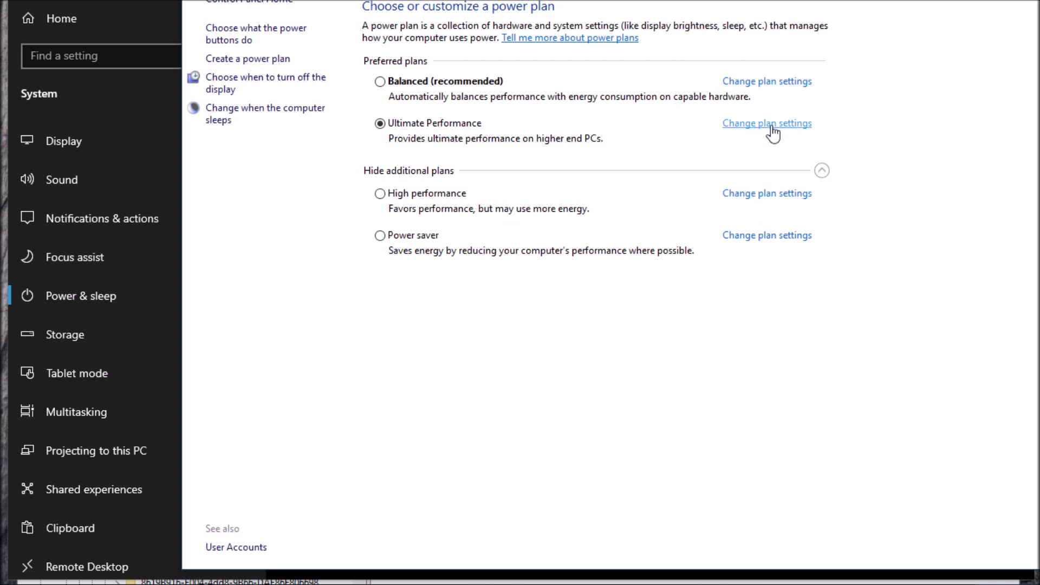
Open the Ultimate Performance plan's settings and its advanced power settings dialog.
left_click(772, 124)
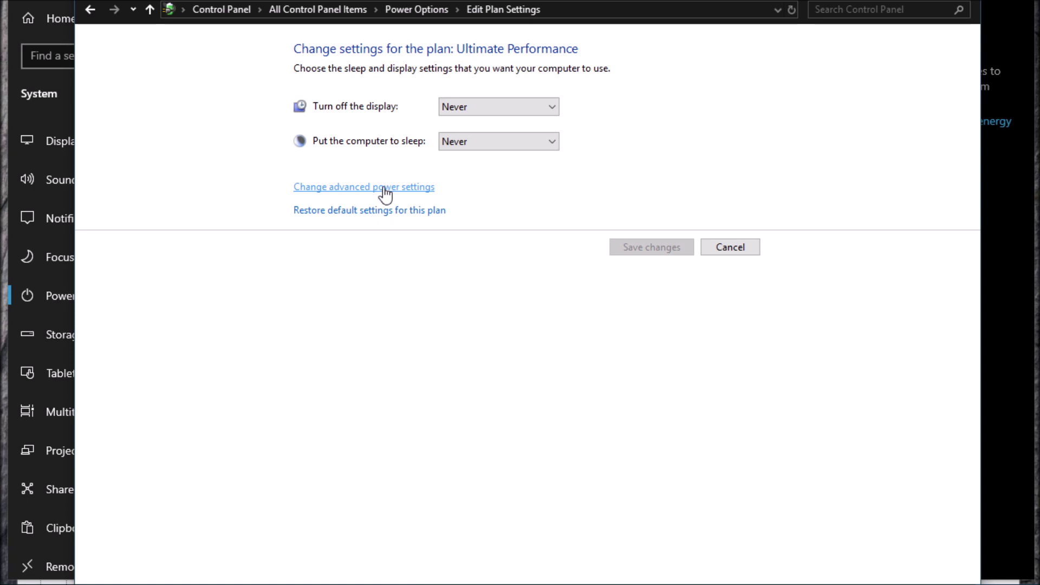
left_click(385, 190)
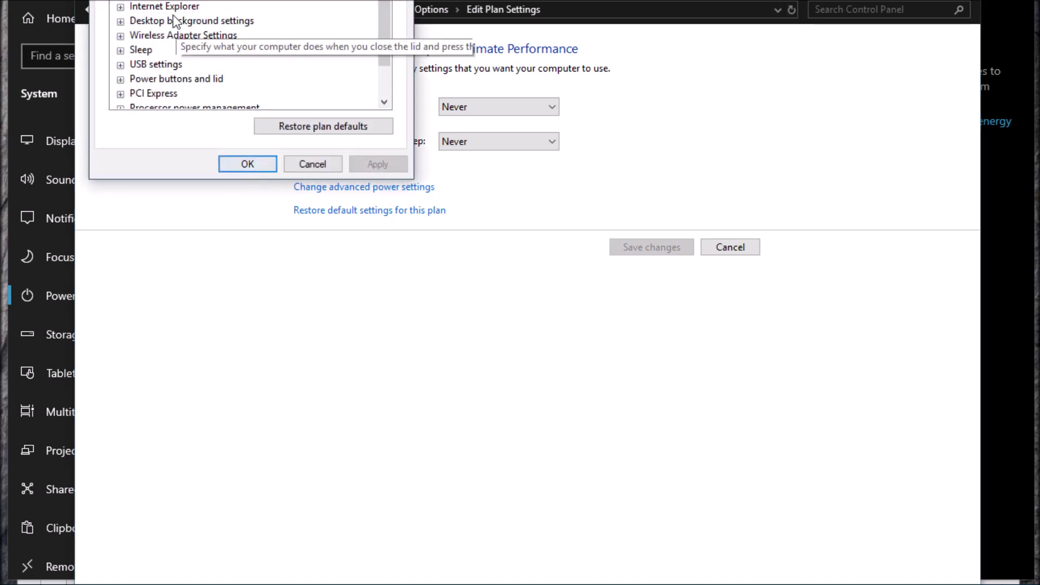
Expand Sleep and System unattended sleep timeout, revealing its 1199 Minutes value.
left_click_drag(174, 20, 448, 112)
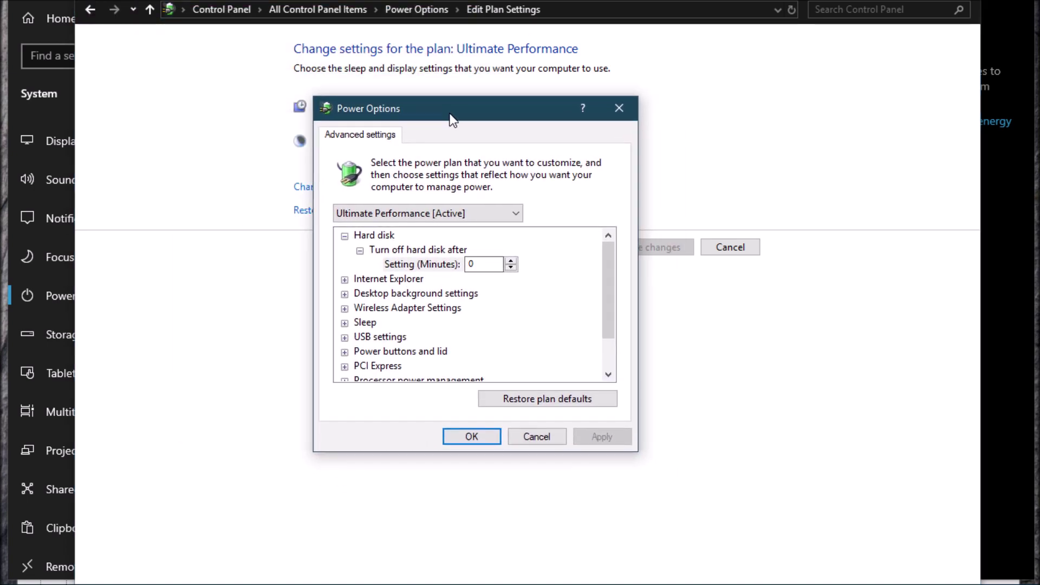
left_click(609, 374)
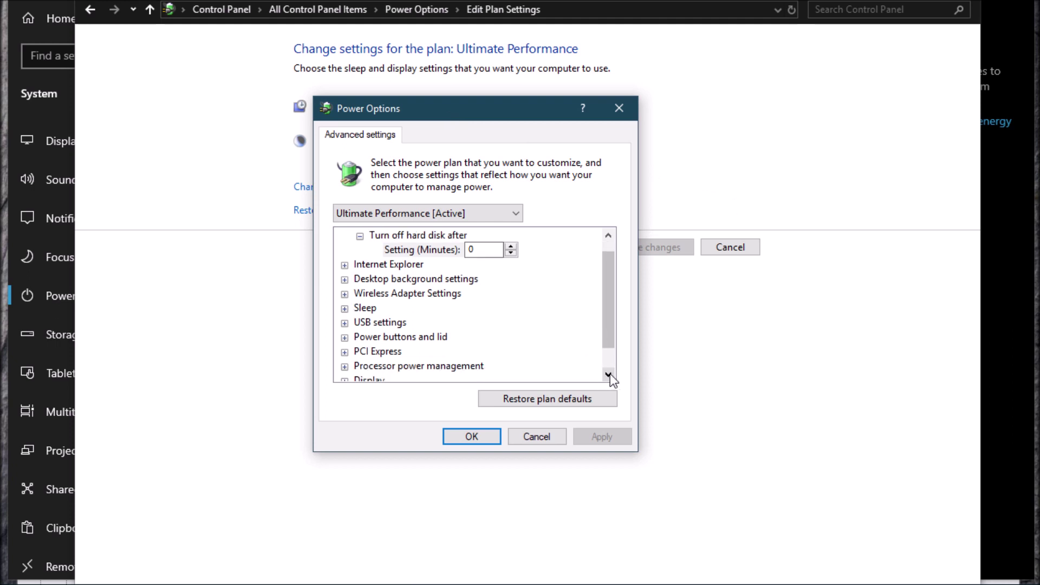
left_click(609, 374)
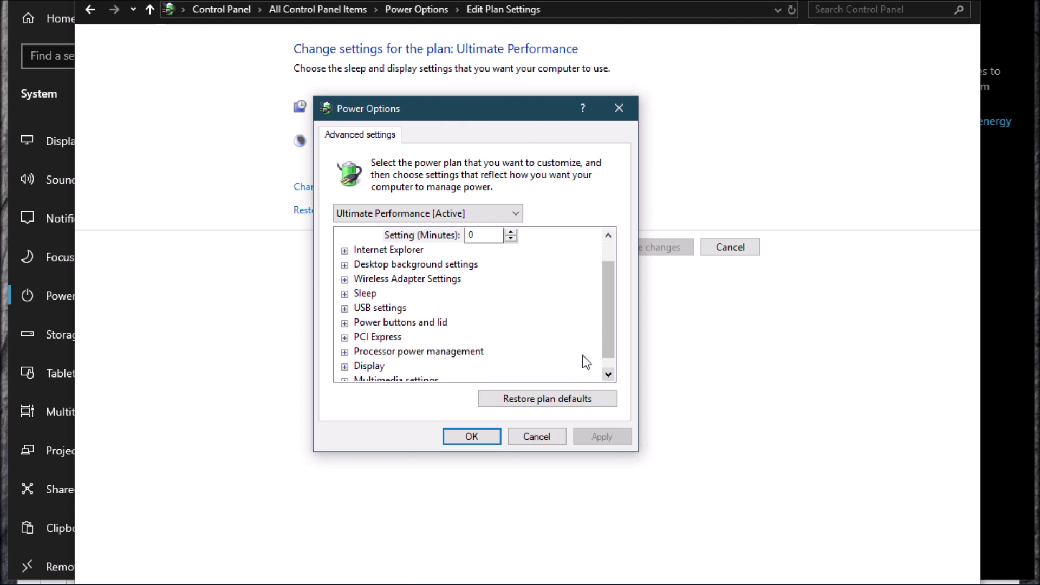
left_click(345, 294)
left_click_drag(611, 283, 610, 307)
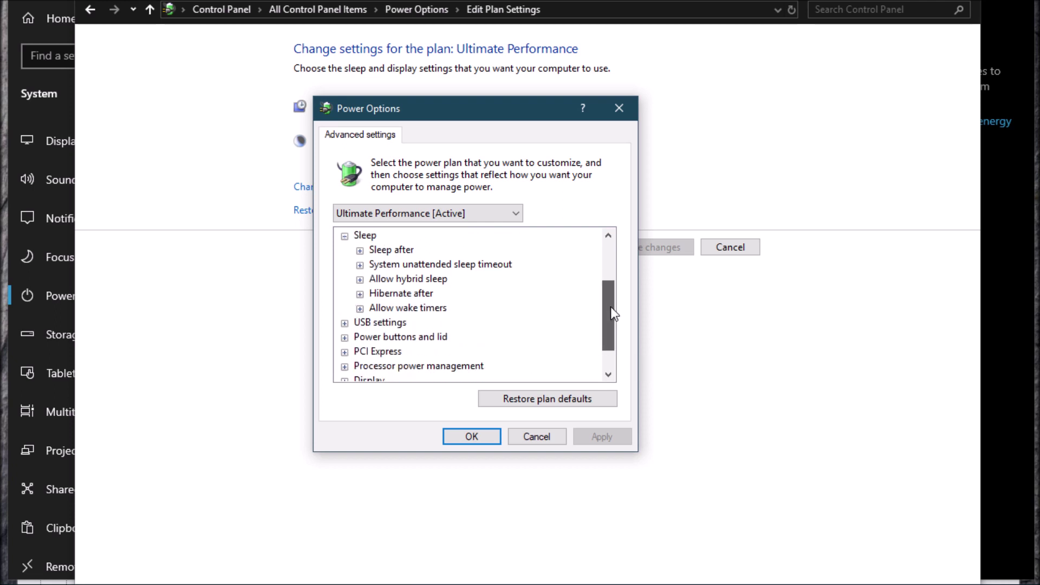
left_click(359, 266)
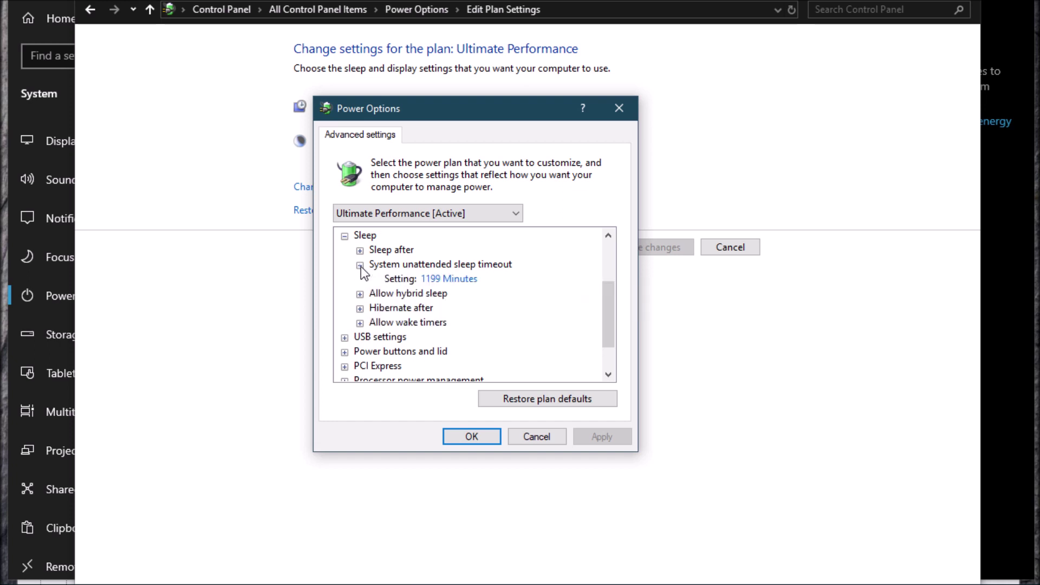
Set the System unattended sleep timeout to 1199 minutes and confirm with OK.
left_click(448, 280)
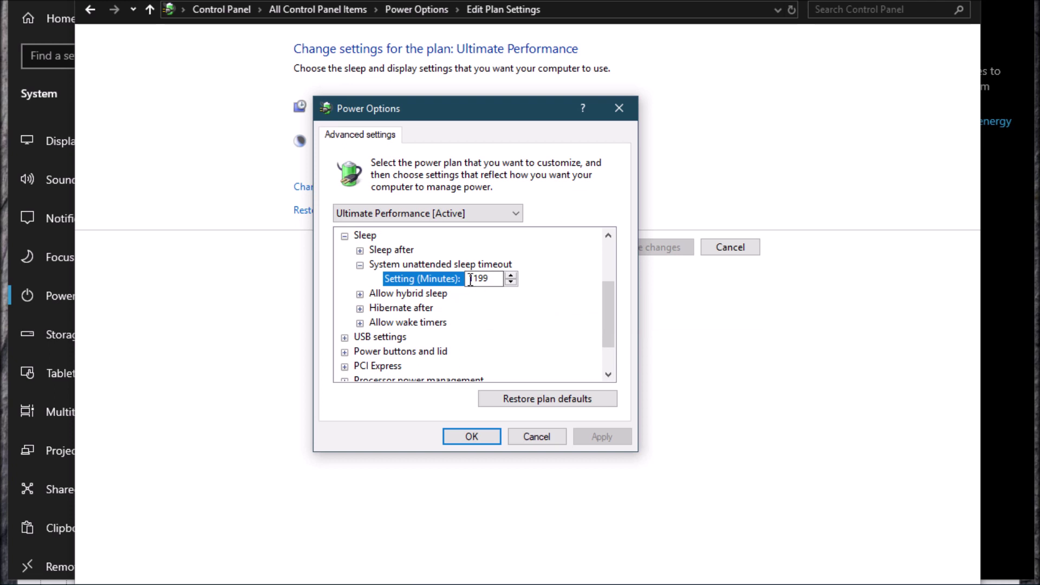
left_click_drag(470, 277, 489, 278)
left_click(497, 277)
left_click(472, 437)
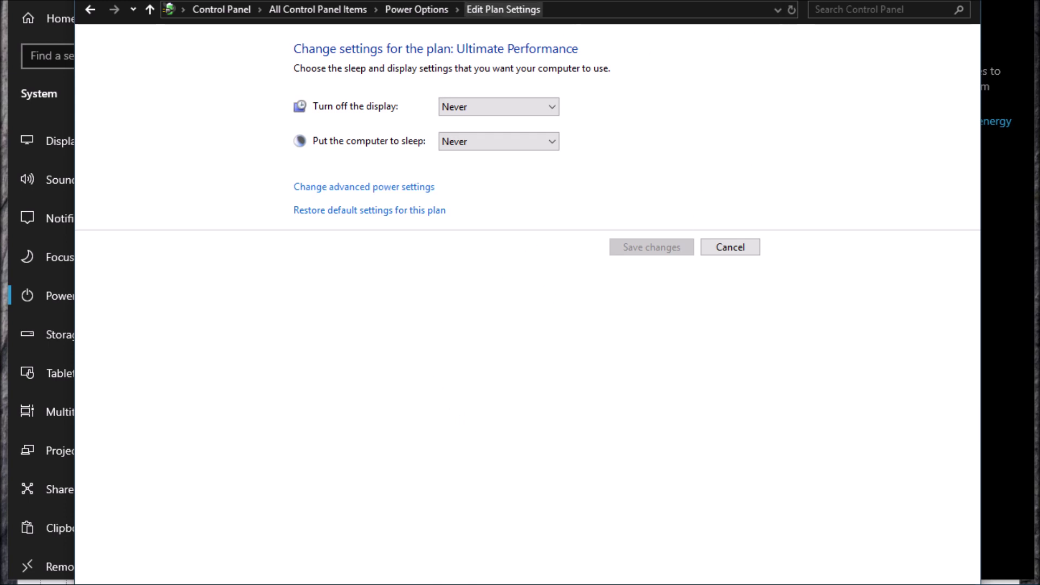
Close the plan settings, Settings and Registry Editor windows, then place the cursor after the question.
left_click_drag(504, 4, 461, 69)
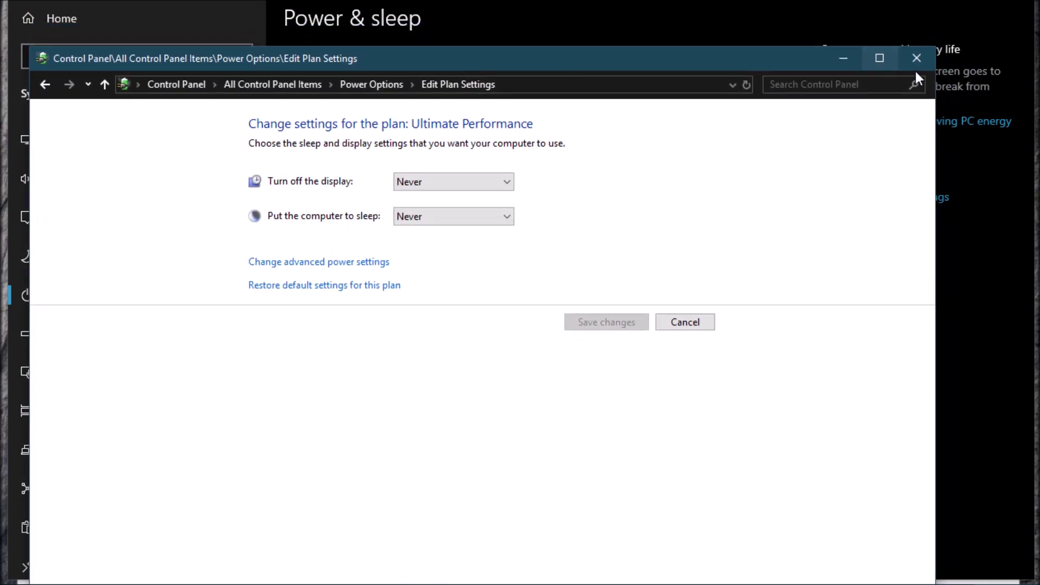
left_click(917, 59)
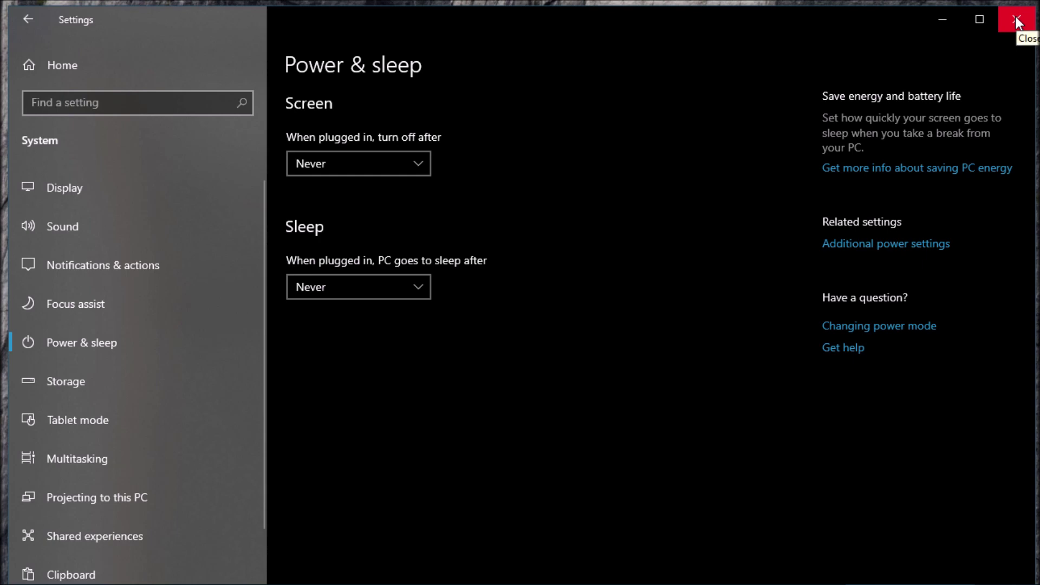
left_click(1017, 21)
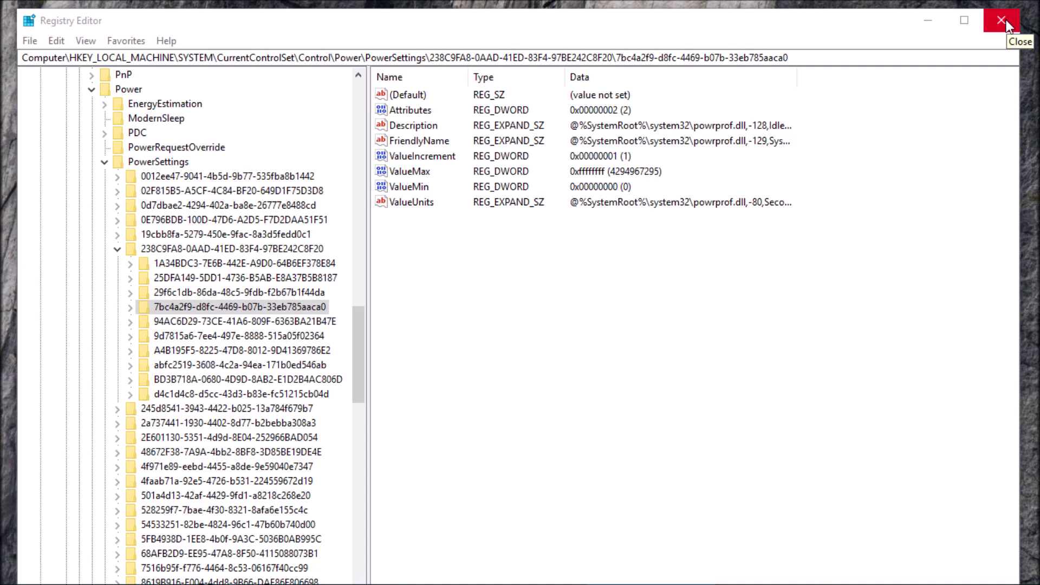
left_click(1006, 21)
left_click(516, 333)
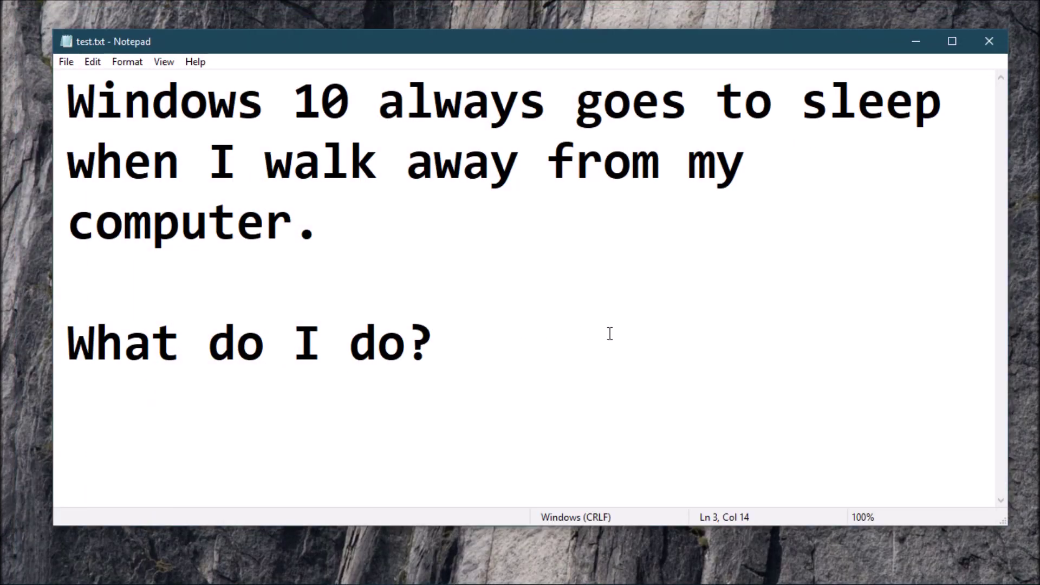
Add the line "Now your computer won't go to sleep when you least expect it." below the question.
key("Return")
key("Return")
type("Now ")
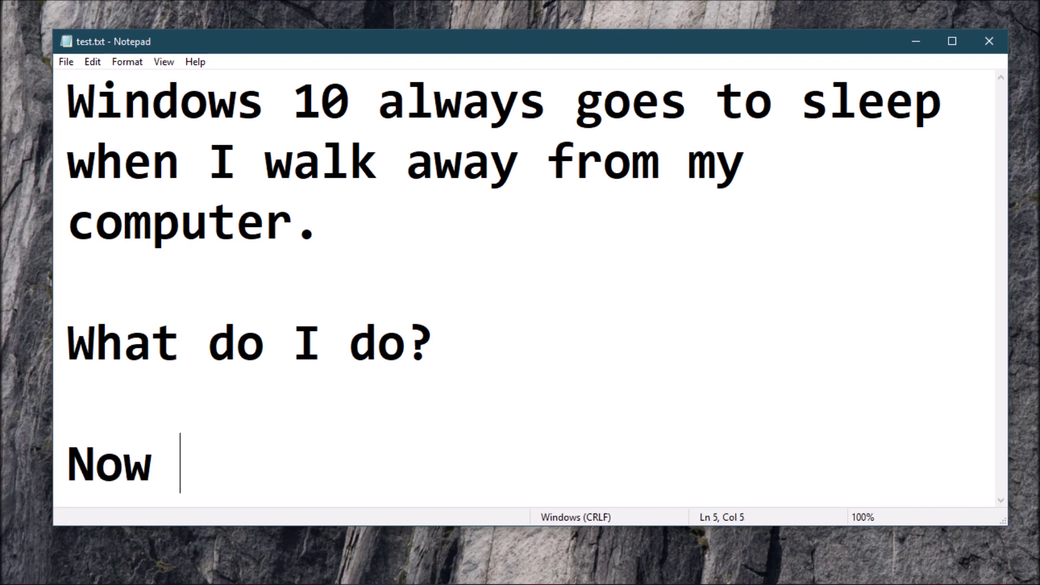
type("your ")
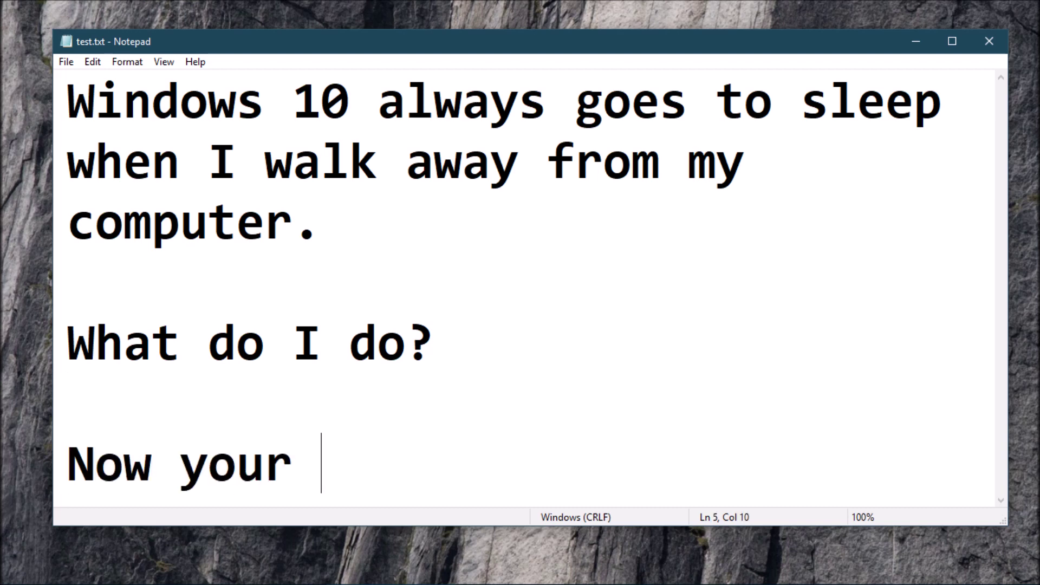
type("comp")
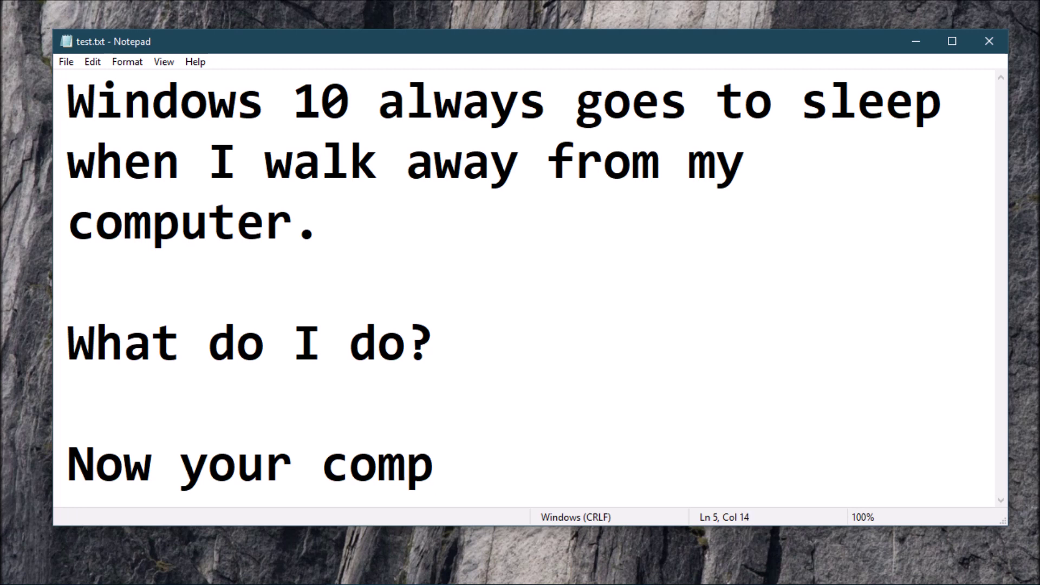
type("uter won")
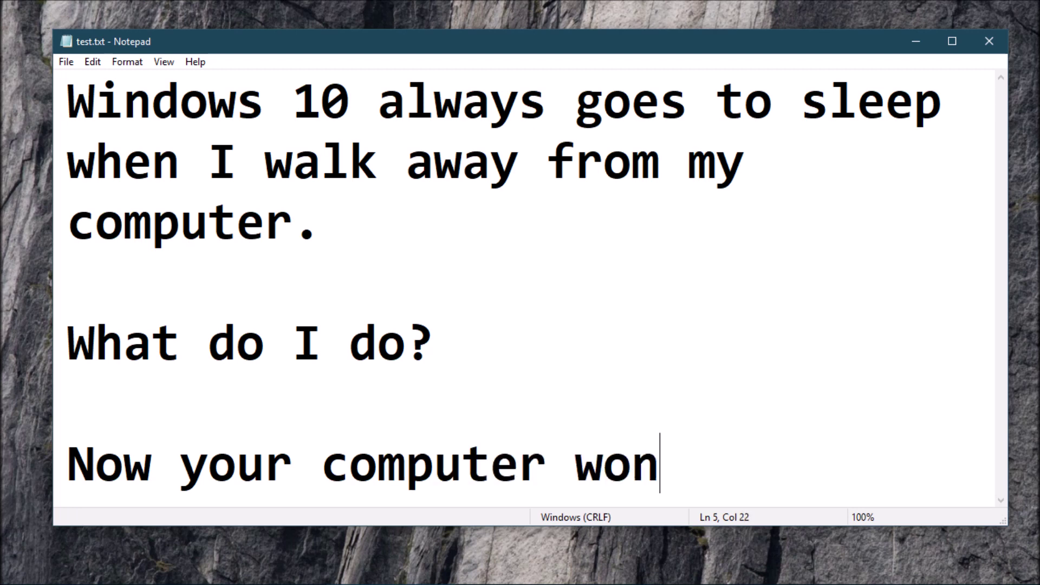
type("'t go")
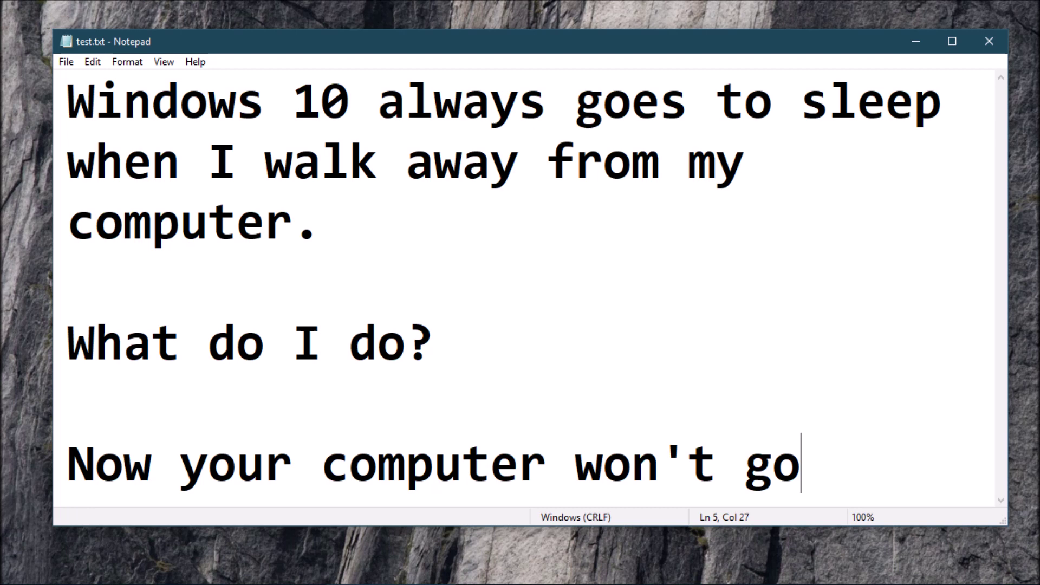
type(" to slw")
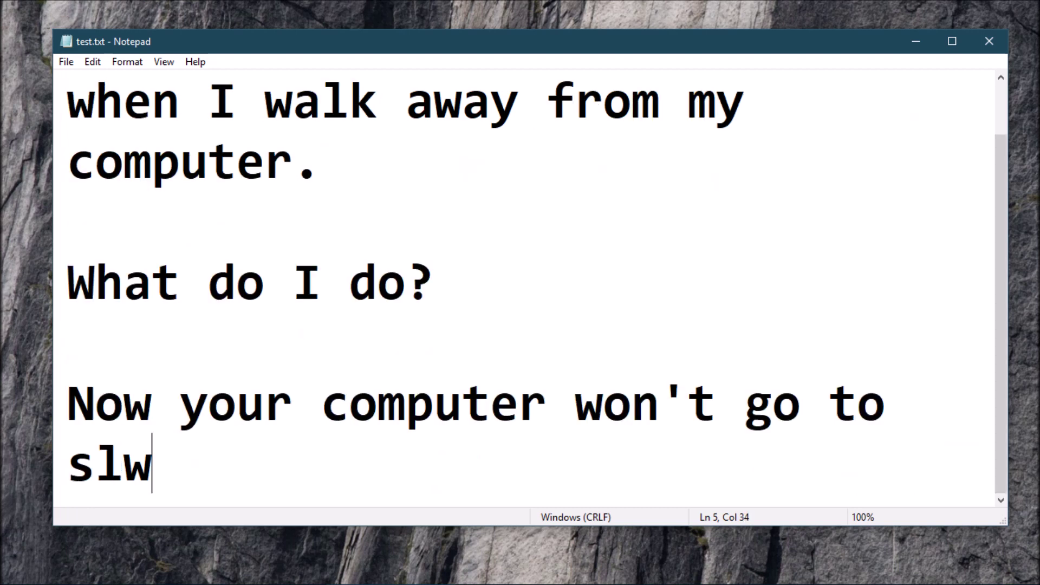
key("BackSpace")
type("ee")
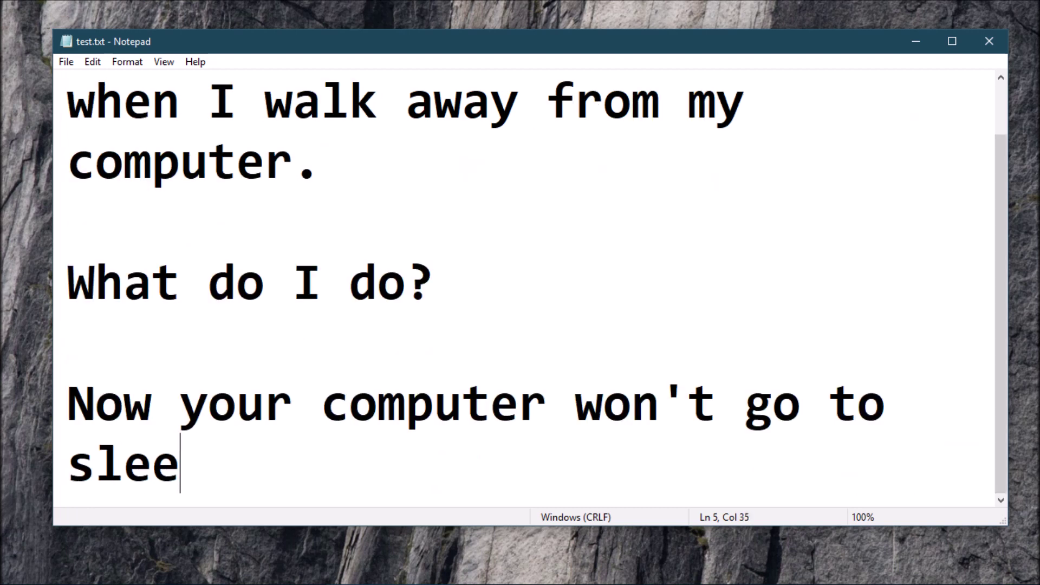
type("p when y")
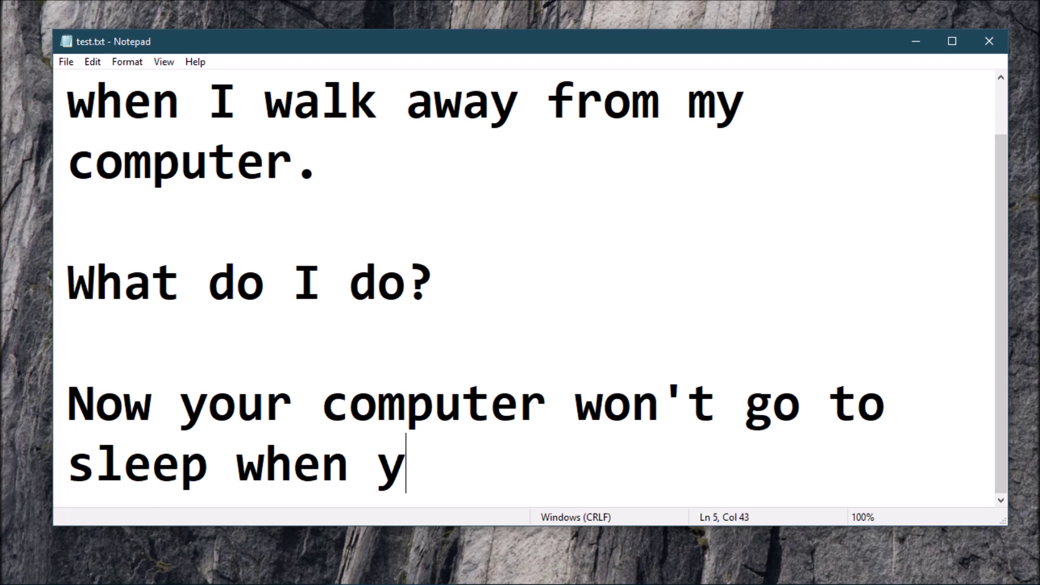
type("ou least")
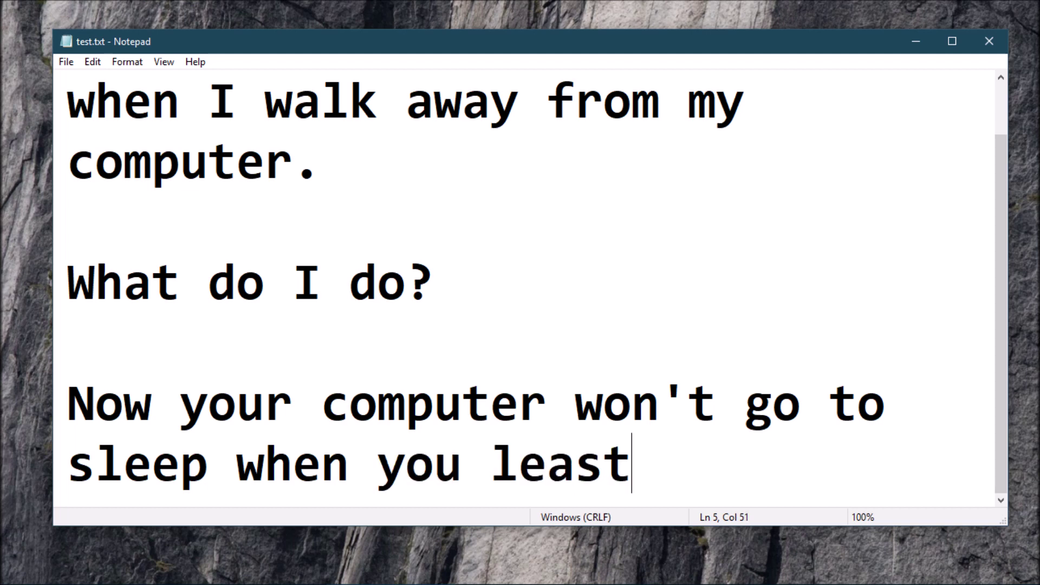
type(" expec")
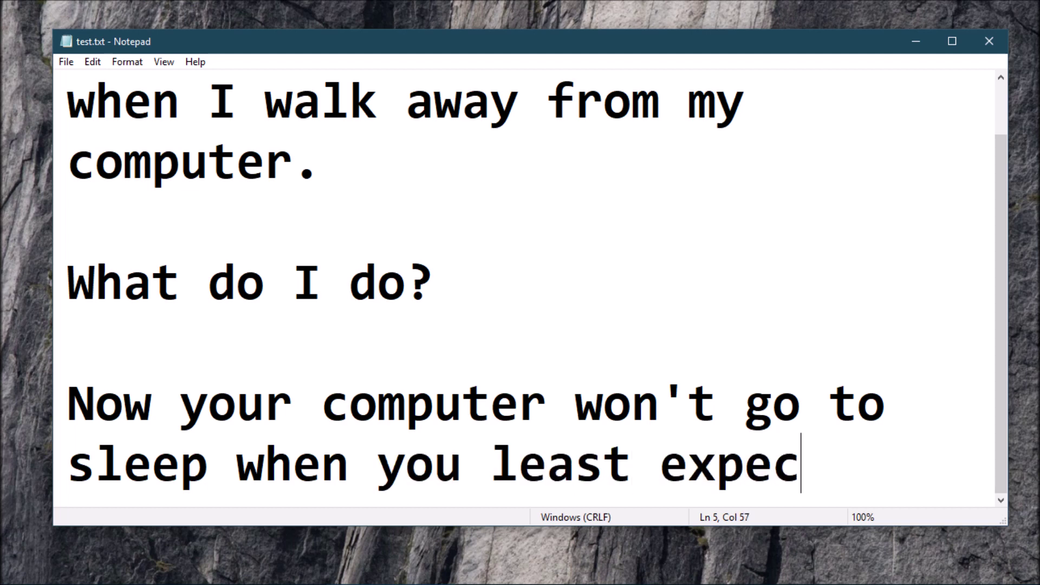
type("t it.")
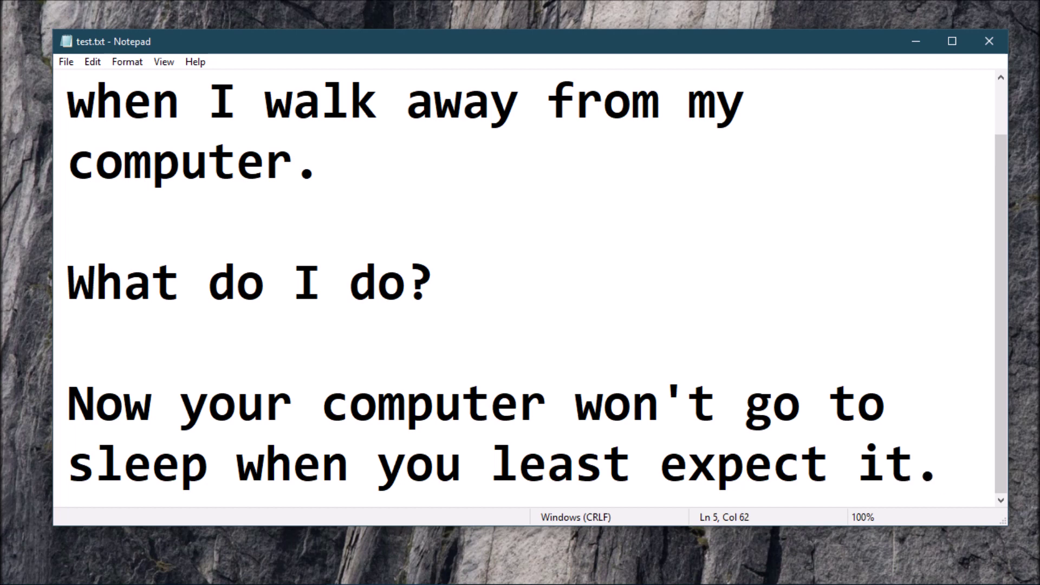